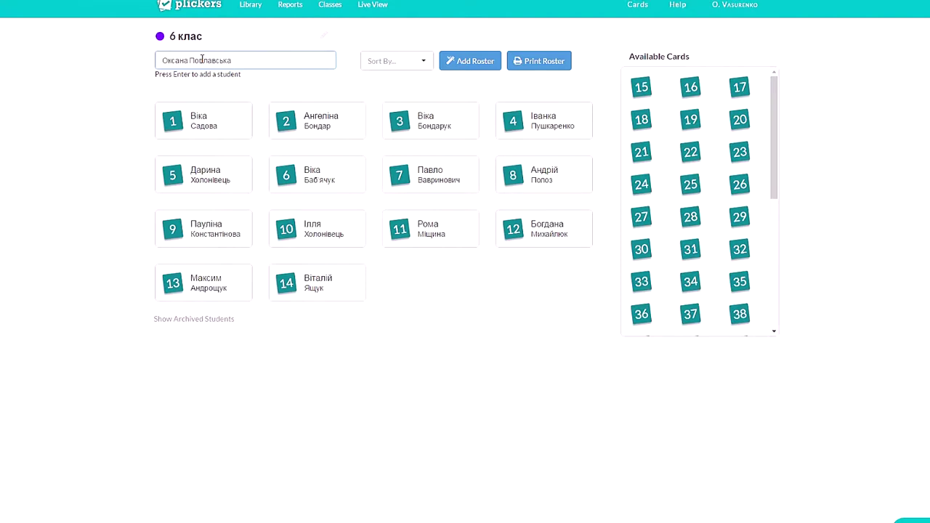
Add the student whose name has been entered to the 6 клас roster
{"action": "key", "text": "Return"}
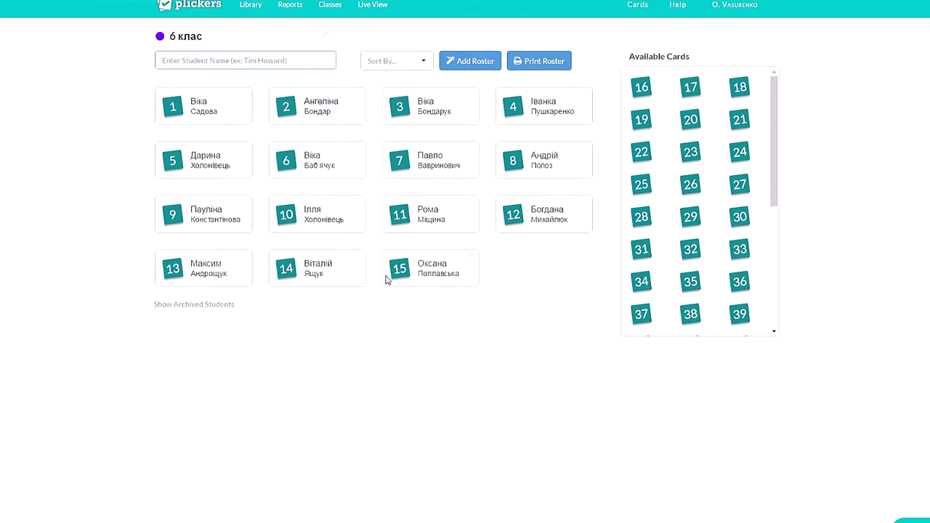
{"action": "left_click_drag", "start_coordinate": [782, 191], "coordinate": [761, 329]}
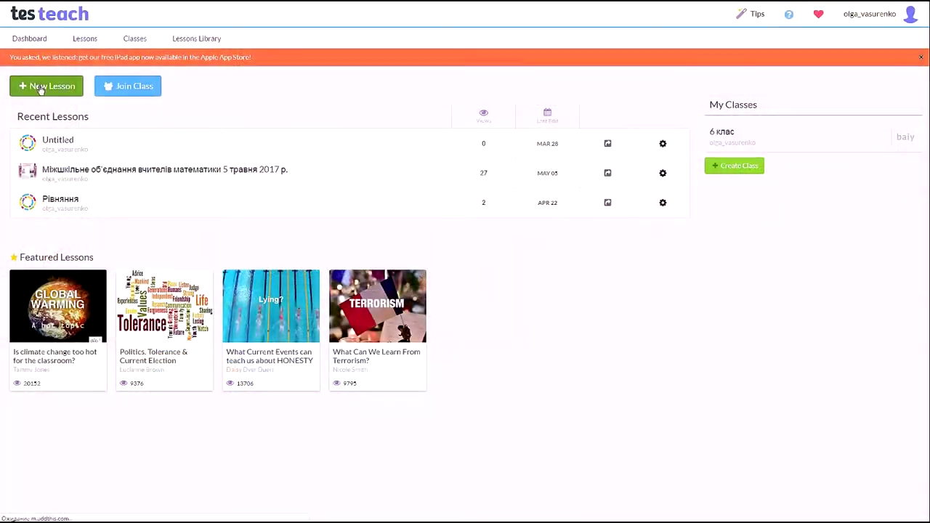
Switch to Tes Teach and create a new lesson titled "Координатна площина"
{"action": "left_click", "coordinate": [41, 88]}
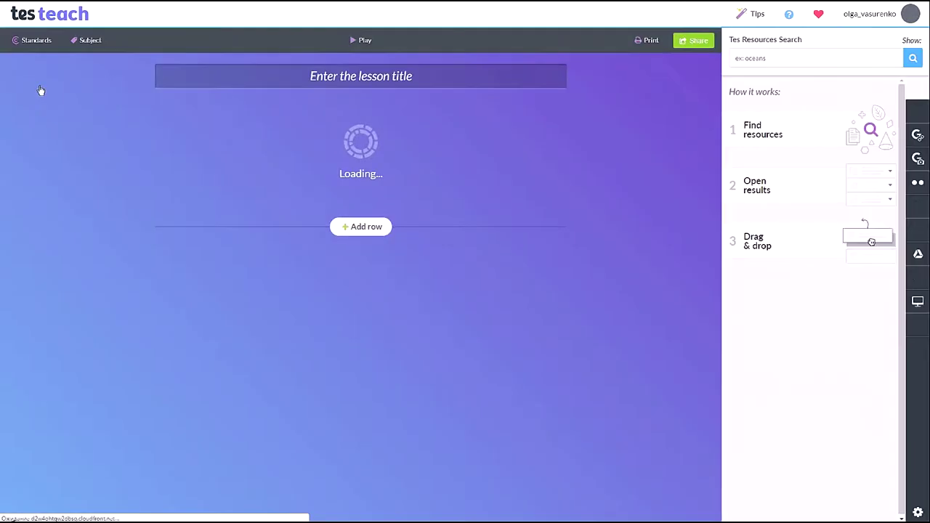
{"action": "left_click", "coordinate": [332, 75]}
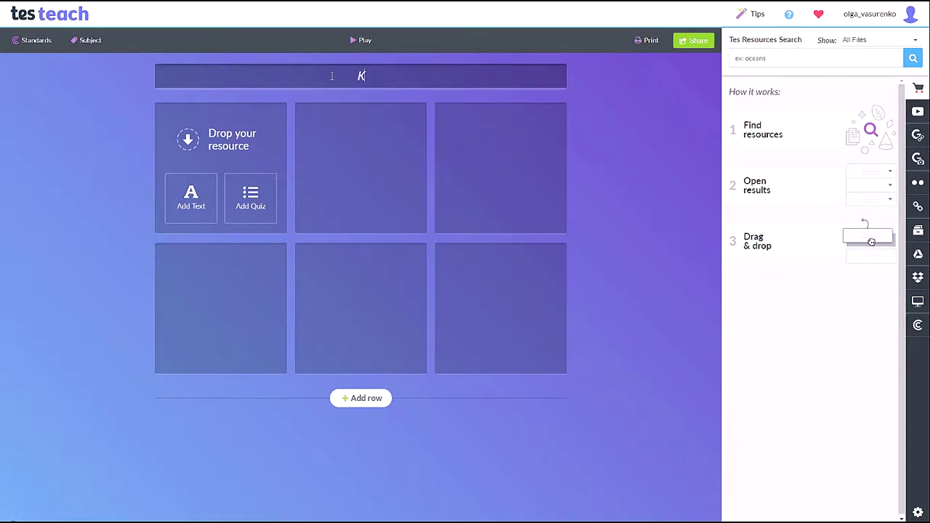
{"action": "type", "text": "Координатна площина"}
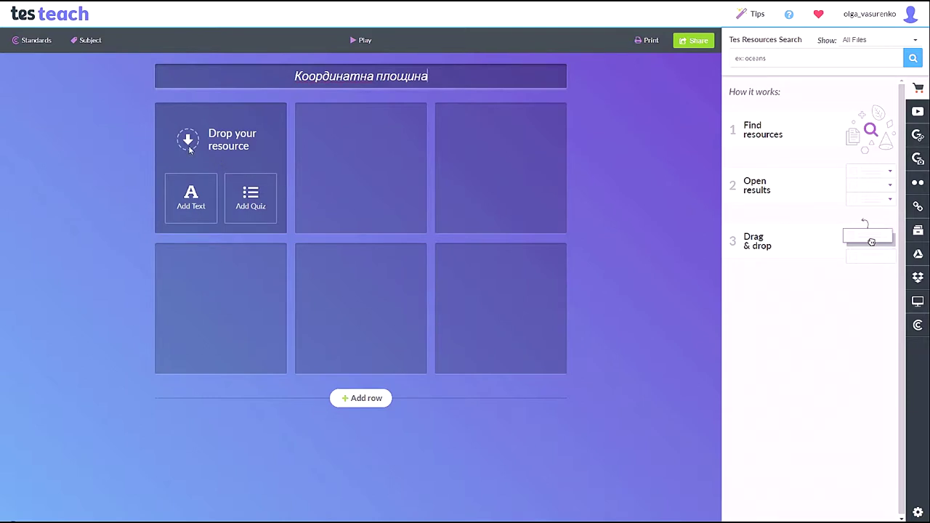
Add a text resource reading "Координатна площина" to the first tile and post the comment "Доброго дня" on it
{"action": "left_click", "coordinate": [194, 197]}
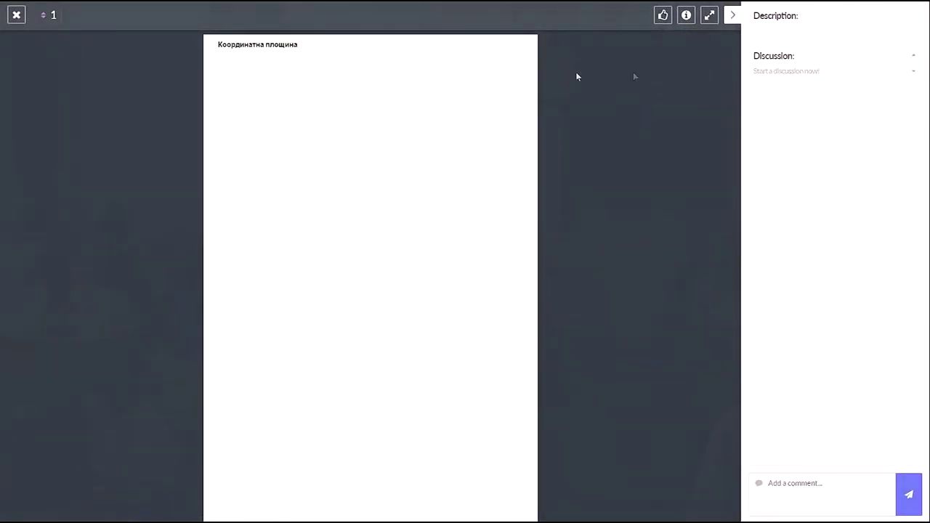
{"action": "left_click", "coordinate": [811, 484]}
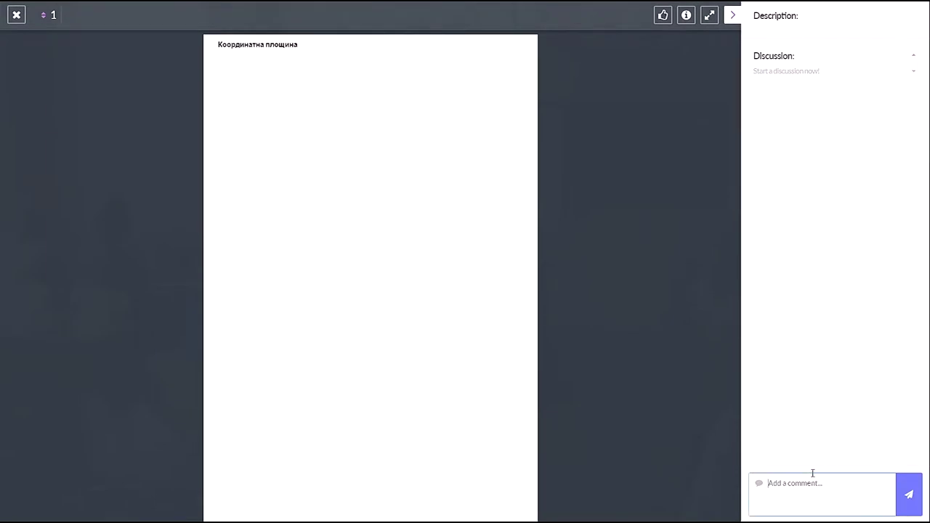
{"action": "type", "text": "Доброго дня"}
{"action": "key", "text": "Return"}
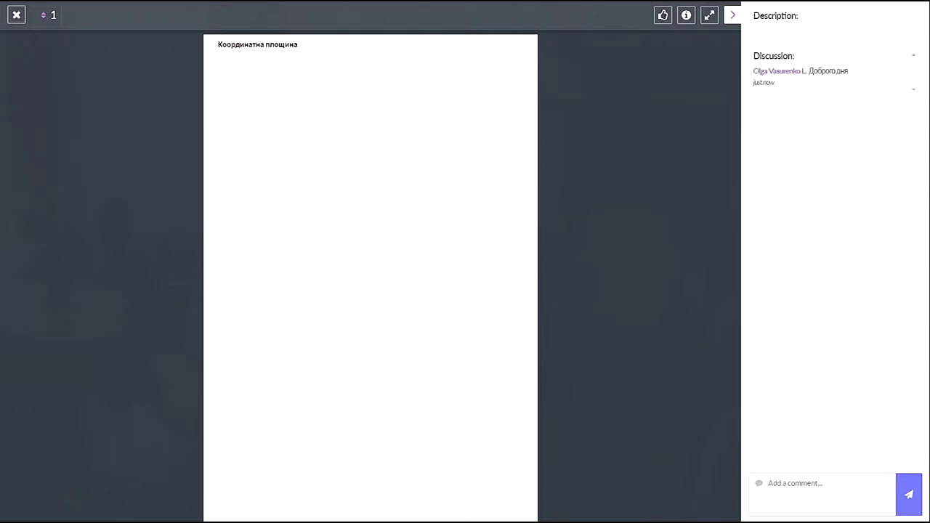
{"action": "left_click", "coordinate": [16, 15]}
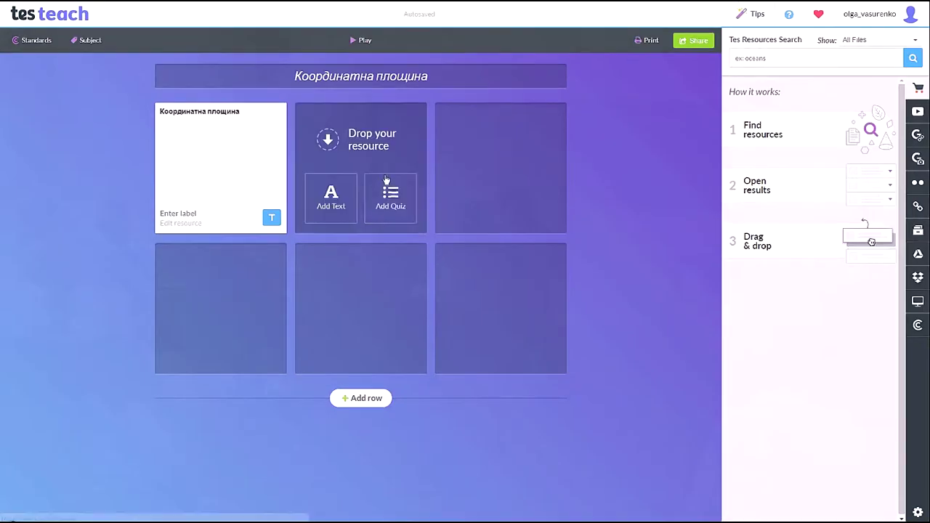
Add a quiz to the second tile with the question "Чи будете ви використоватися цими програмами?"
{"action": "left_click", "coordinate": [393, 200]}
{"action": "left_click", "coordinate": [356, 168]}
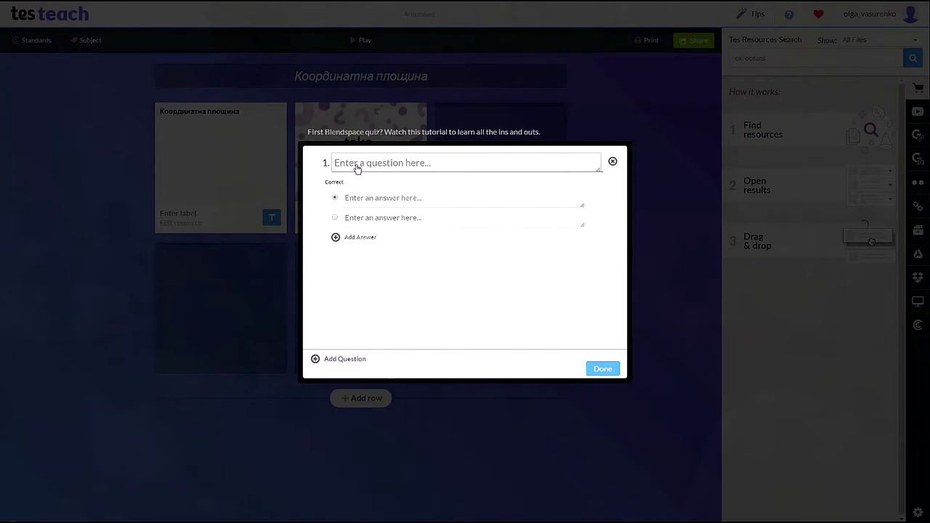
{"action": "type", "text": "ч"}
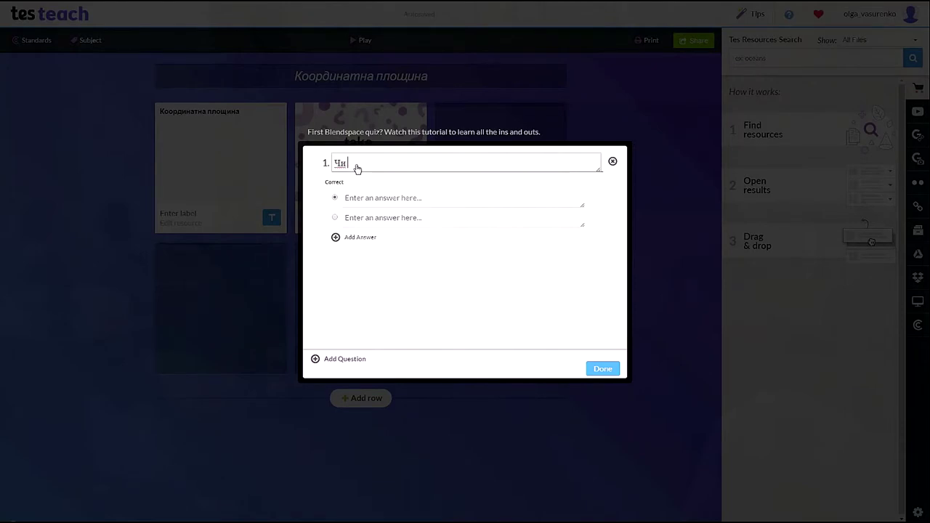
{"action": "type", "text": "и будете в"}
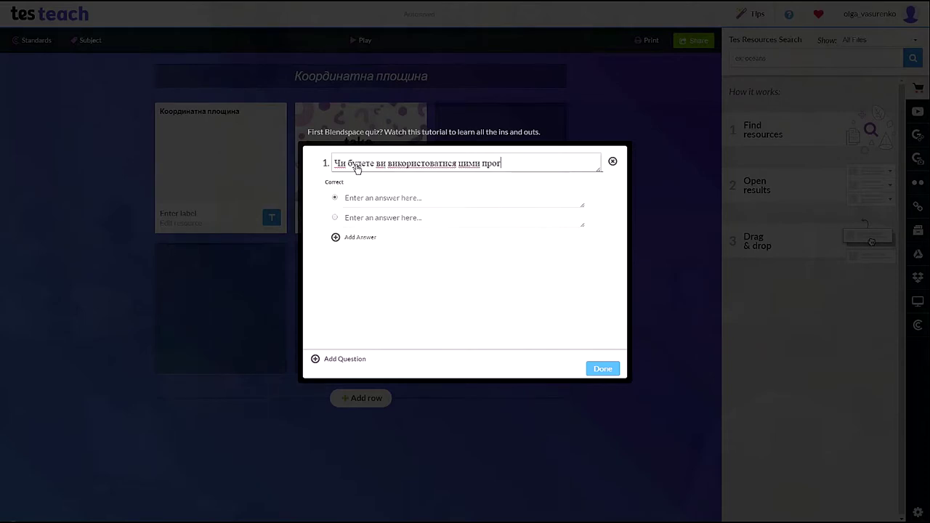
{"action": "type", "text": "цими програмами?"}
Give the quiz question the answers "Так" and "Ні", mark "Так" as correct, and finish the quiz
{"action": "left_click", "coordinate": [357, 201]}
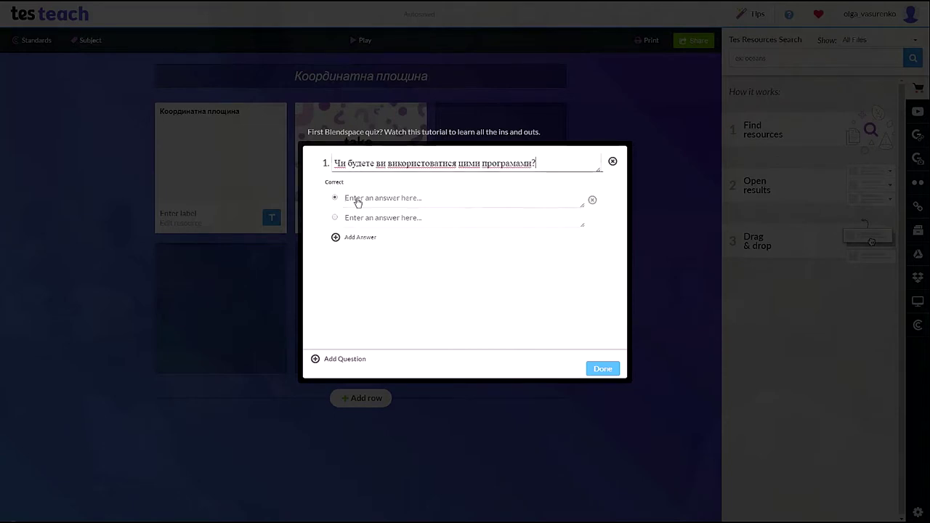
{"action": "type", "text": "T"}
{"action": "type", "text": "ак"}
{"action": "left_click", "coordinate": [358, 226]}
{"action": "type", "text": "Ні"}
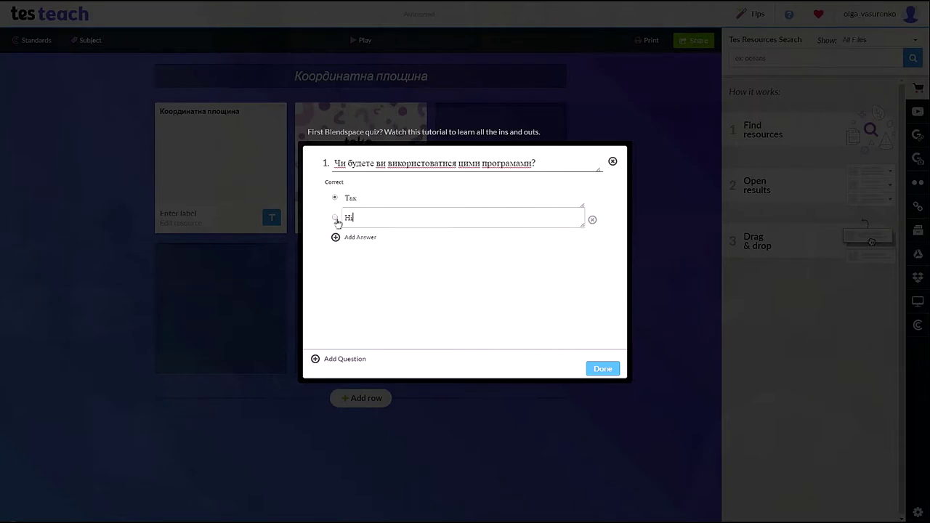
{"action": "left_click", "coordinate": [335, 218]}
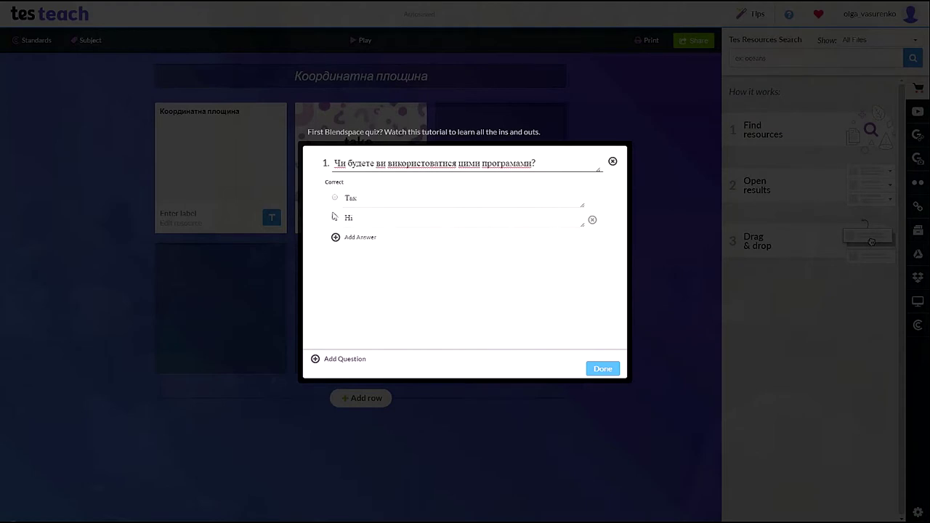
{"action": "left_click", "coordinate": [335, 197]}
{"action": "left_click", "coordinate": [603, 369]}
Set the lesson's subject to Math and choose its grade level
{"action": "left_click", "coordinate": [90, 42]}
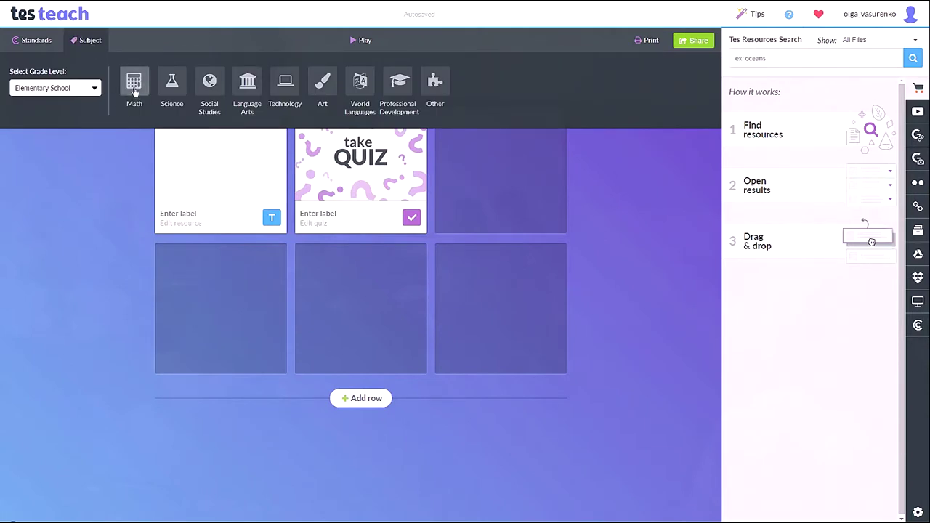
{"action": "left_click", "coordinate": [134, 91]}
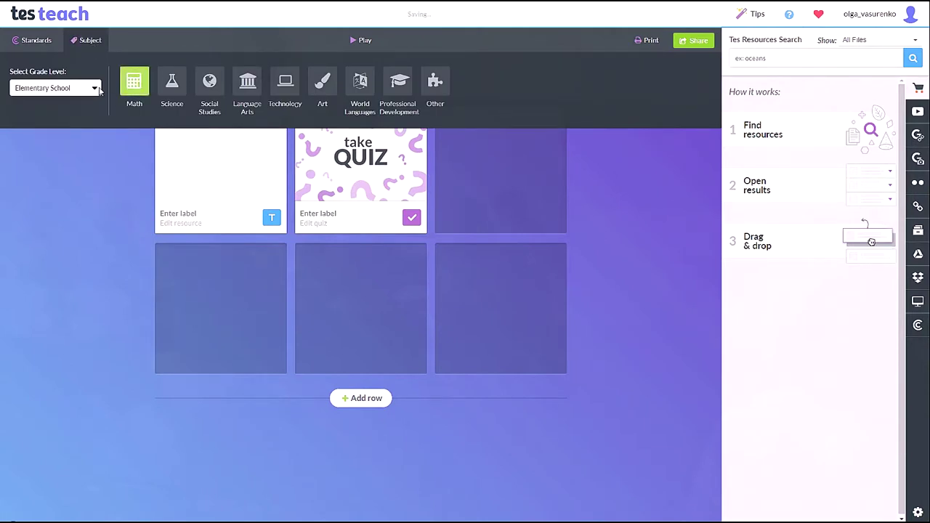
{"action": "left_click", "coordinate": [55, 88]}
{"action": "left_click", "coordinate": [62, 108]}
View the lesson's sharing options and select the lesson link
{"action": "left_click", "coordinate": [692, 42]}
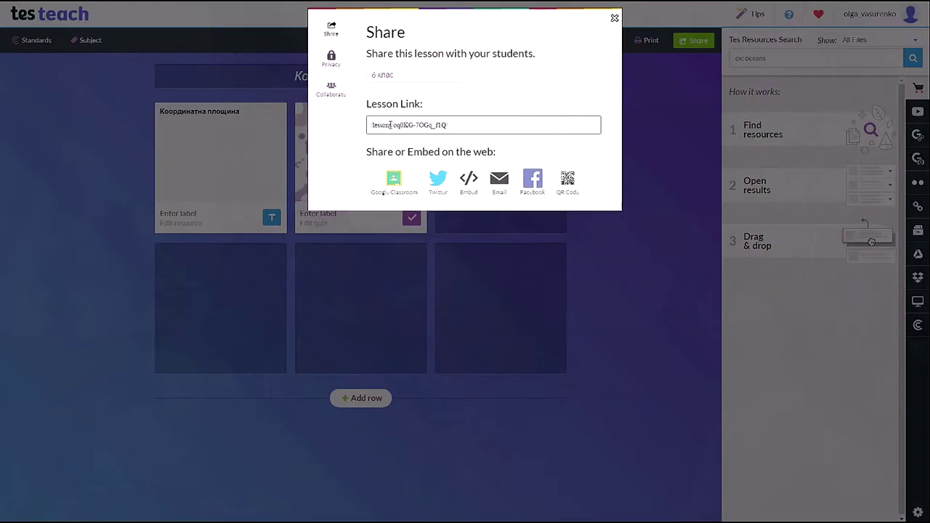
{"action": "left_click_drag", "start_coordinate": [453, 131], "coordinate": [368, 128]}
{"action": "left_click", "coordinate": [458, 128]}
{"action": "left_click", "coordinate": [776, 149]}
Search the YouTube resources for "координатна площина" and select the query text for reuse
{"action": "left_click", "coordinate": [918, 111]}
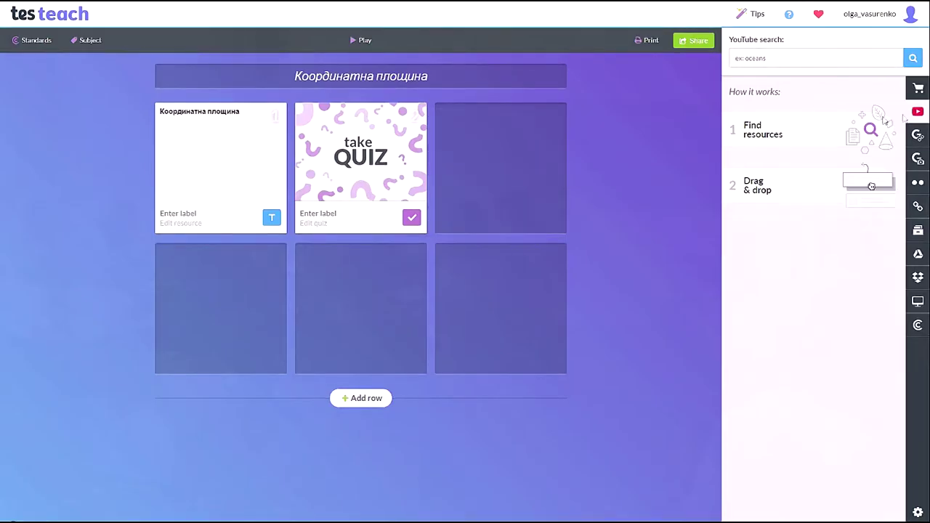
{"action": "left_click", "coordinate": [795, 59]}
{"action": "type", "text": "координатна площин"}
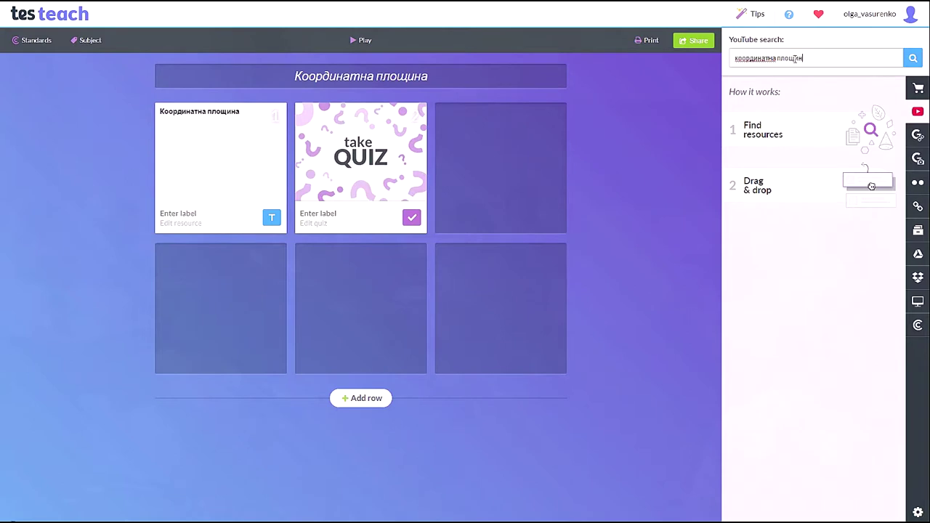
{"action": "type", "text": "а"}
{"action": "left_click_drag", "start_coordinate": [809, 60], "coordinate": [732, 59]}
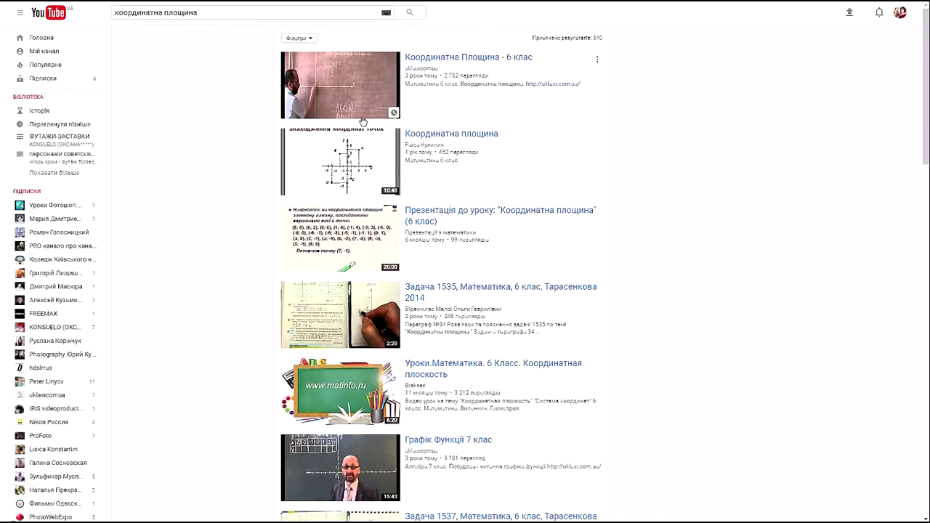
Take the link of the 10:48 "Координатна площина" video on YouTube and use it to place the video in the lesson's third tile
{"action": "left_click", "coordinate": [356, 181]}
{"action": "left_click", "coordinate": [493, 125]}
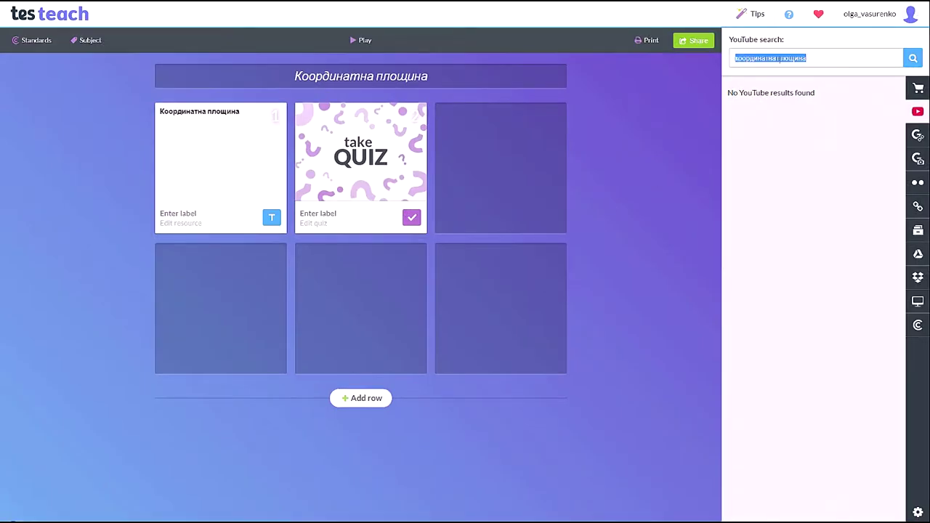
{"action": "right_click", "coordinate": [752, 58]}
{"action": "left_click", "coordinate": [800, 98]}
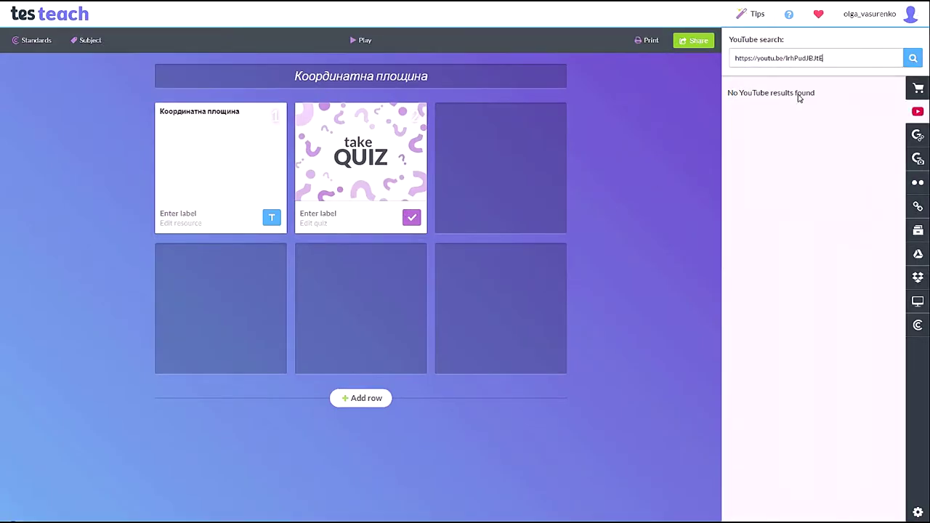
{"action": "left_click", "coordinate": [913, 59]}
{"action": "left_click_drag", "start_coordinate": [760, 109], "coordinate": [519, 157]}
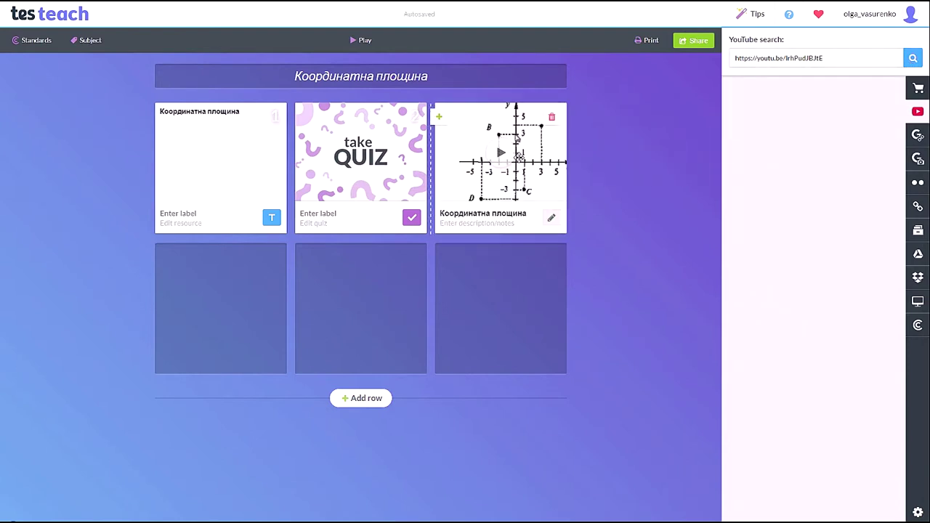
Show the Google image resources, and play the lesson through to the quiz to submit the answer "Так"
{"action": "left_click", "coordinate": [918, 159]}
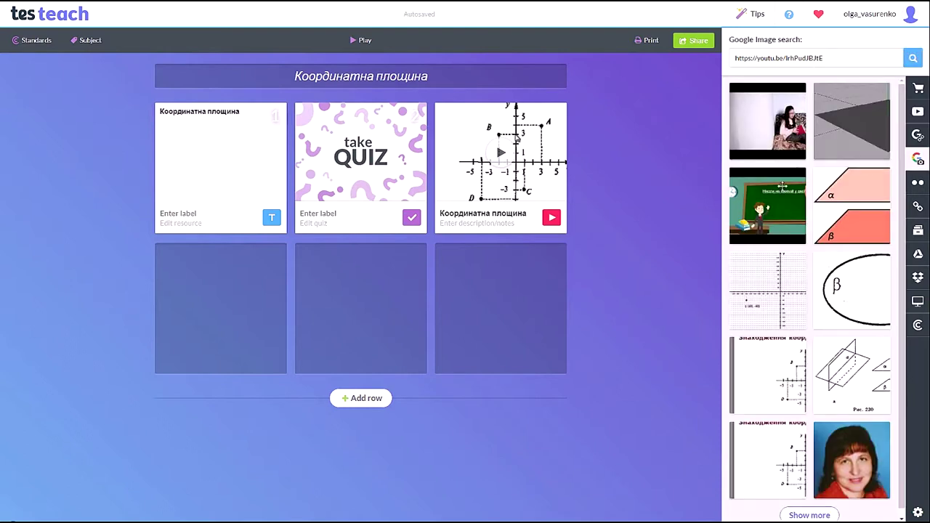
{"action": "left_click", "coordinate": [356, 40]}
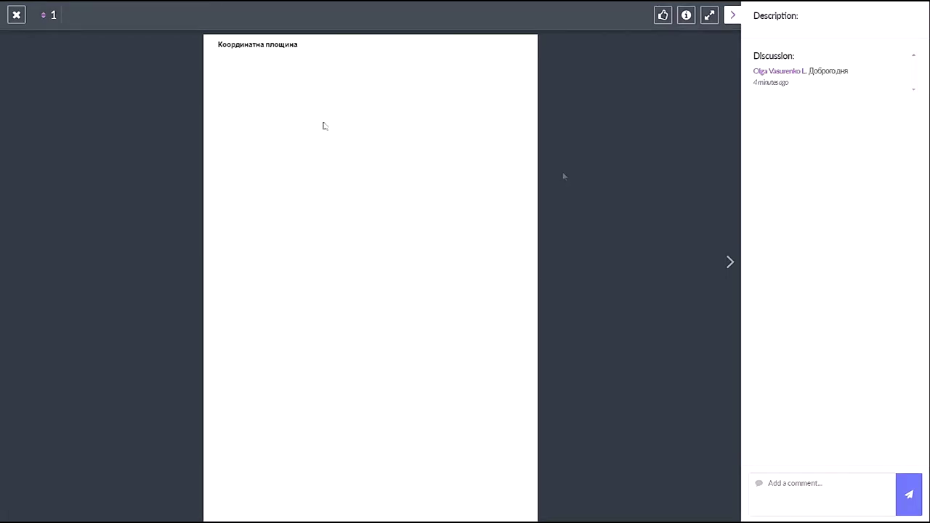
{"action": "key", "text": "Right"}
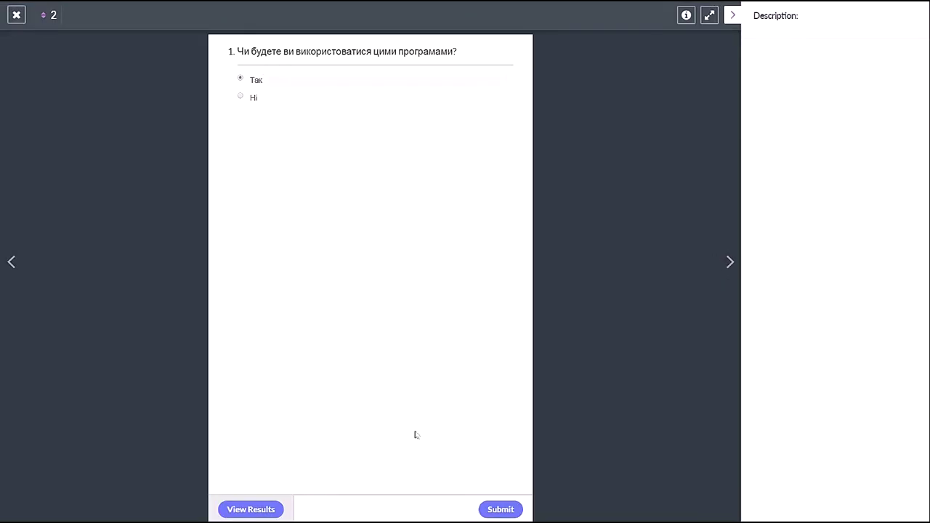
{"action": "left_click", "coordinate": [494, 509]}
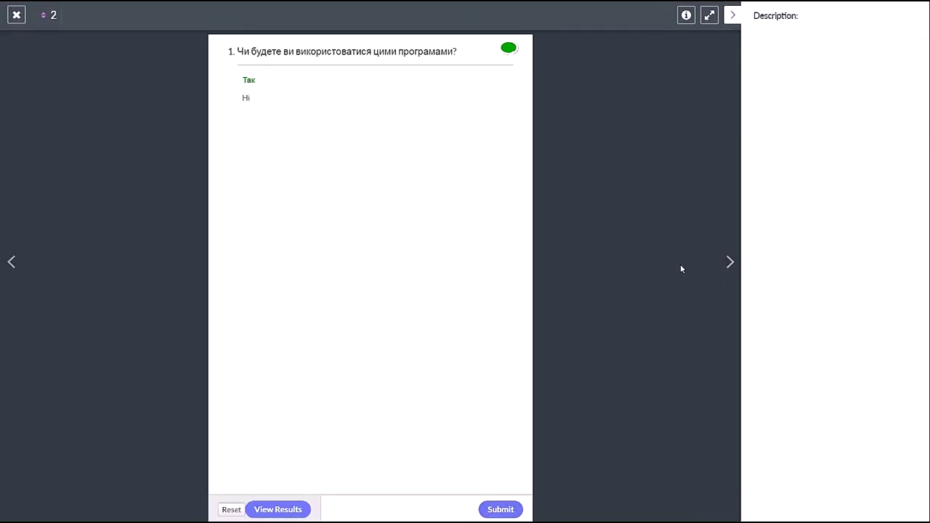
View the lesson results for class 6 клас, checking the quizzes, comments, likes and dislikes, and overview
{"action": "left_click", "coordinate": [273, 514]}
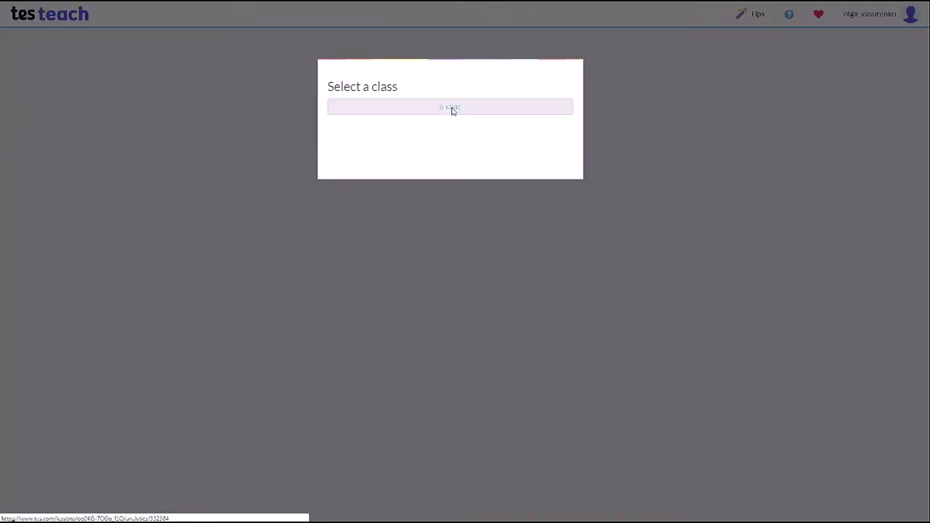
{"action": "left_click", "coordinate": [452, 108]}
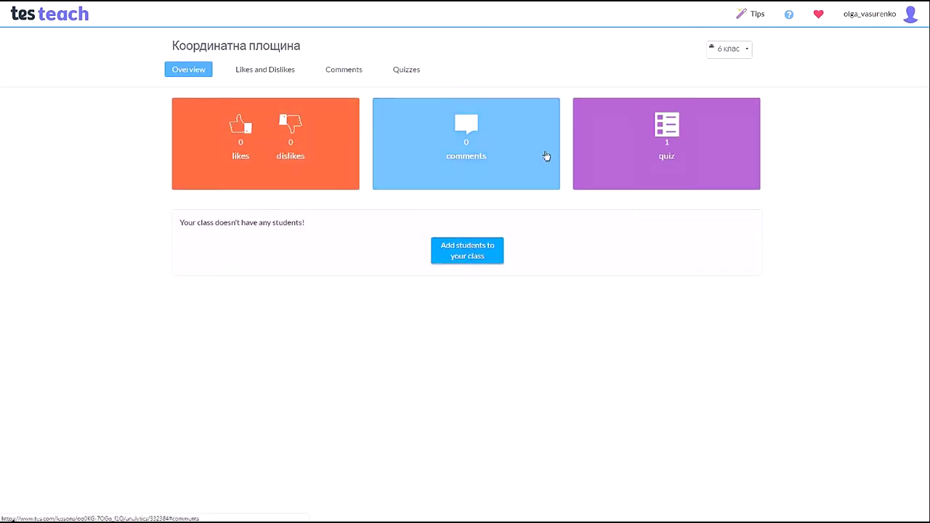
{"action": "left_click", "coordinate": [656, 149]}
{"action": "left_click", "coordinate": [344, 69]}
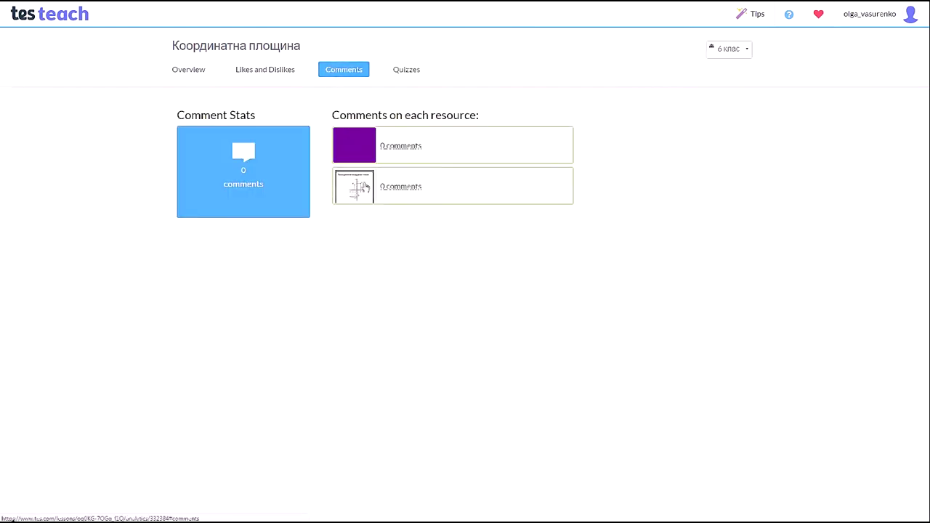
{"action": "left_click", "coordinate": [265, 69]}
{"action": "left_click", "coordinate": [188, 69]}
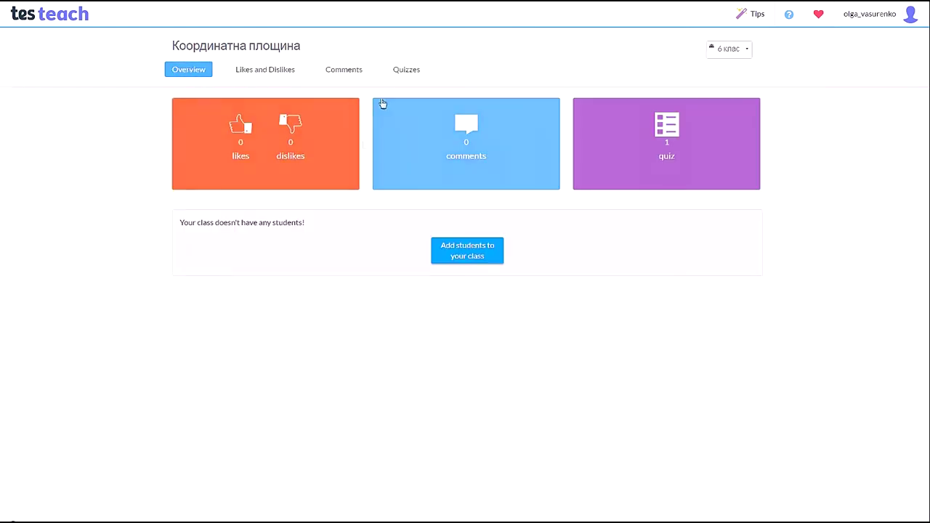
Return to the lesson, play the "Координатна площина" video, and skip ahead in it
{"action": "key", "text": "alt+Left"}
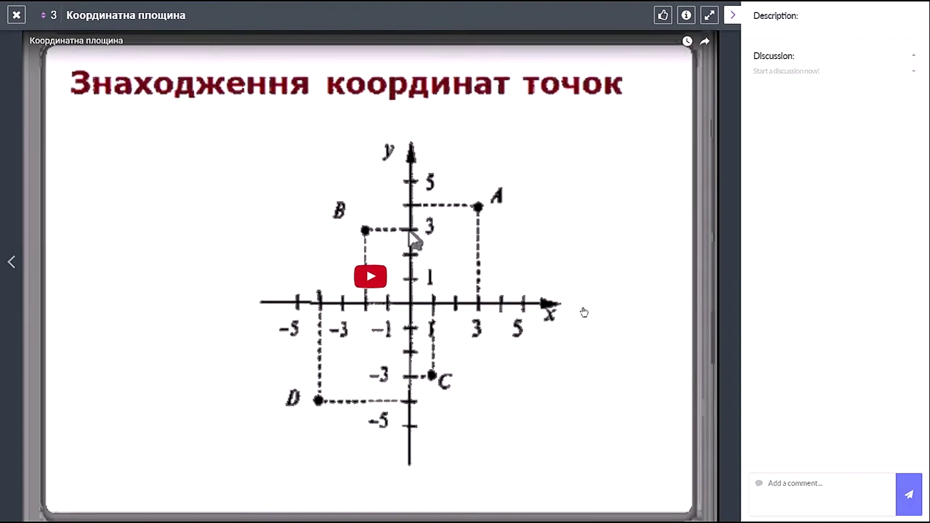
{"action": "left_click", "coordinate": [370, 275]}
{"action": "left_click", "coordinate": [112, 506]}
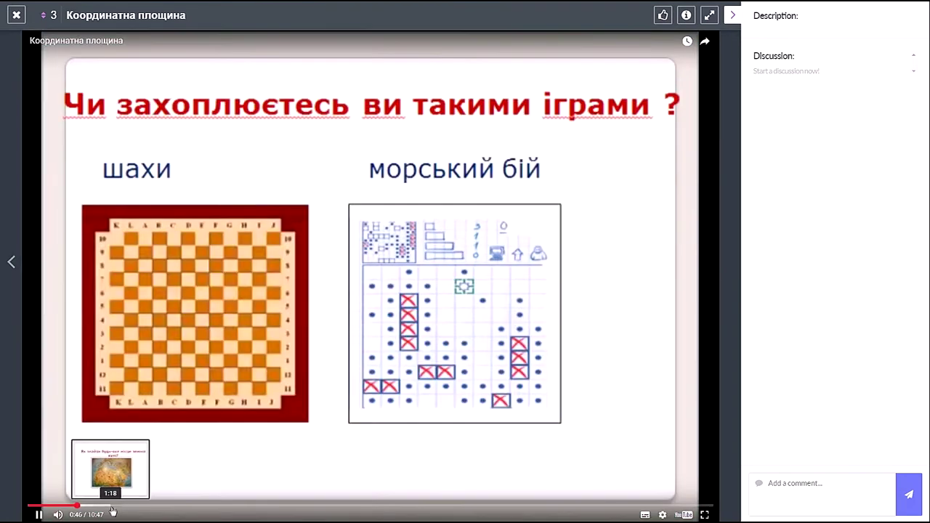